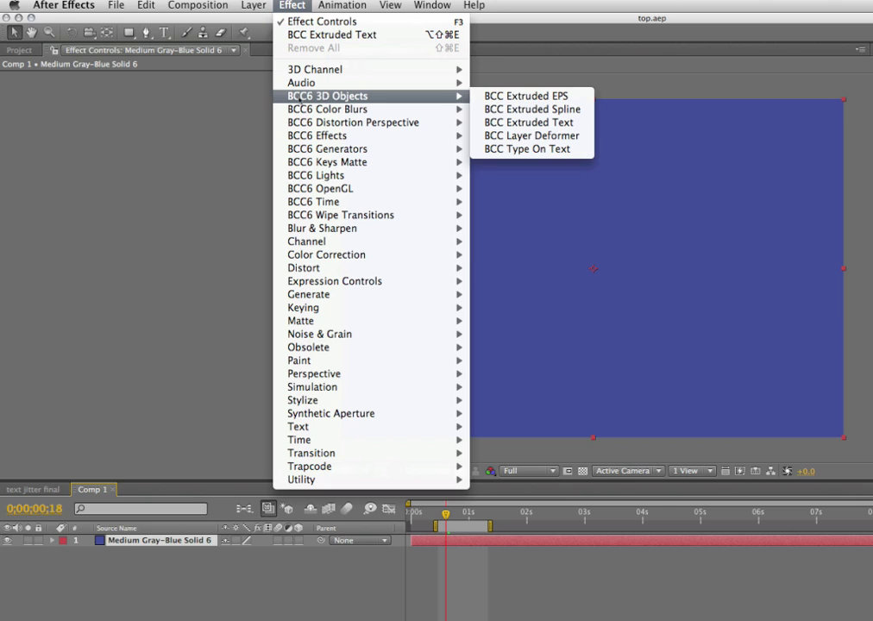
# - Add the BCC Extruded Text effect to the solid with the text "jitter"
pyautogui.click(522, 123)
pyautogui.moveTo(547, 241); pyautogui.dragTo(379, 114)
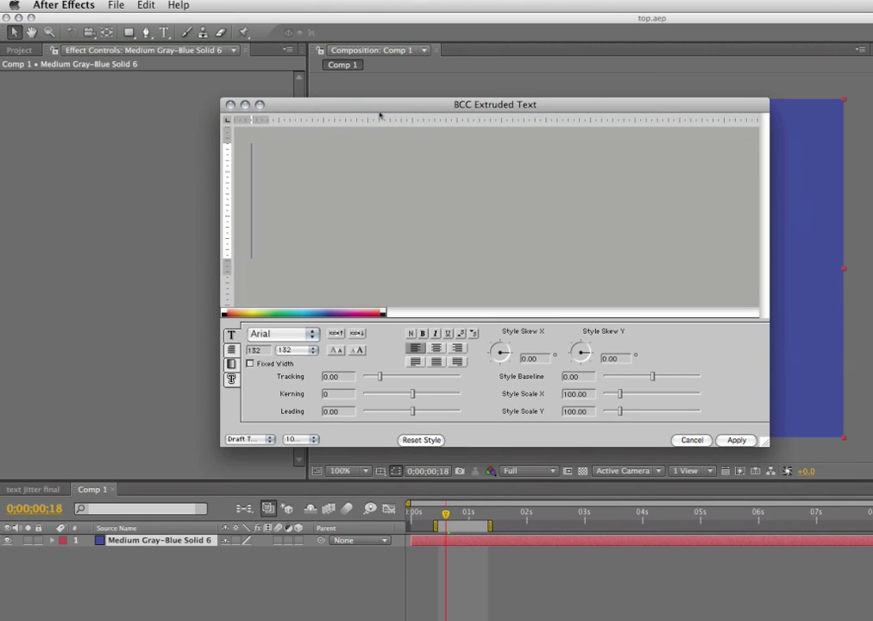
pyautogui.write('jitter')
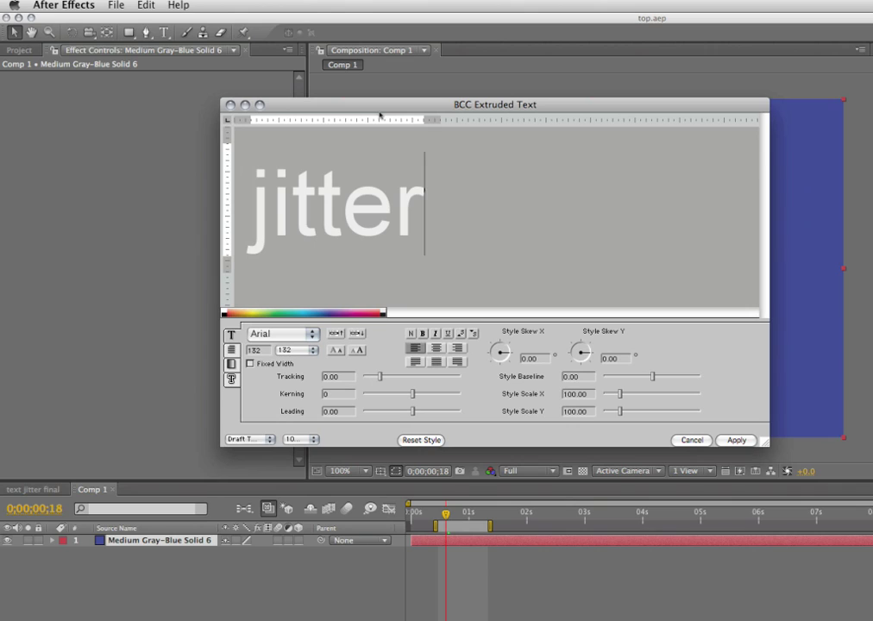
pyautogui.moveTo(436, 212); pyautogui.dragTo(204, 214)
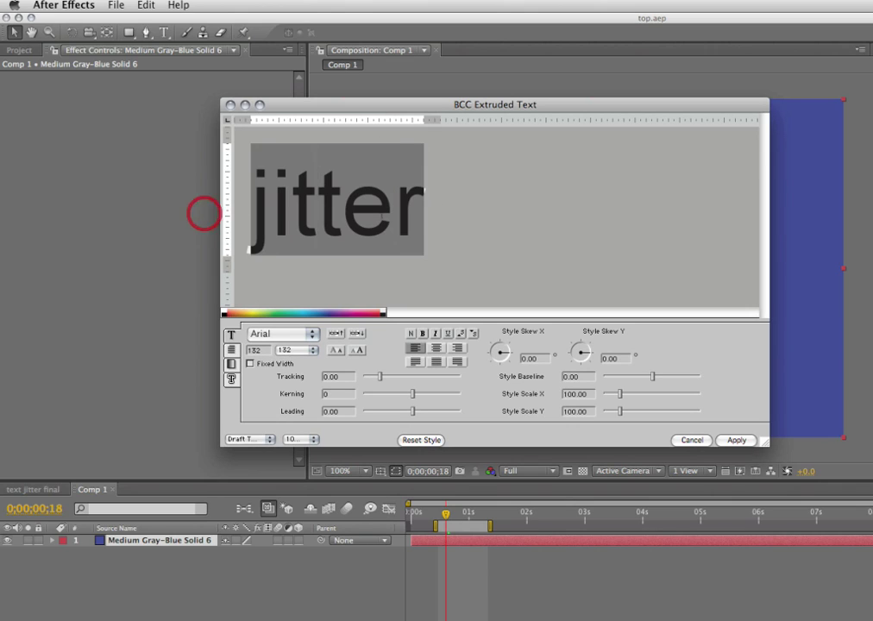
pyautogui.click(443, 217)
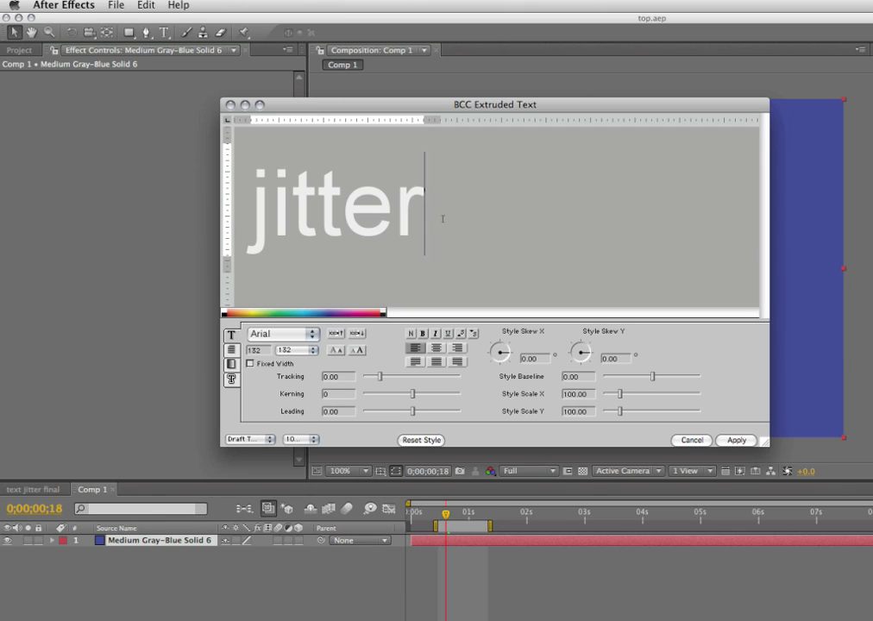
pyautogui.click(727, 438)
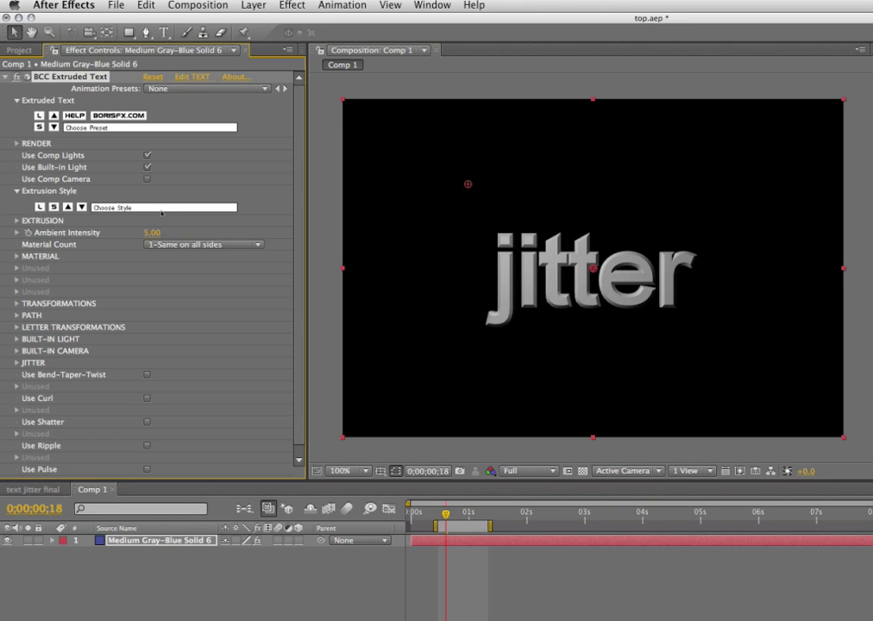
# - Apply the color-front heavy rounded.bcp extrusion style and move the built-in light onto the middle of the text
pyautogui.click(133, 208)
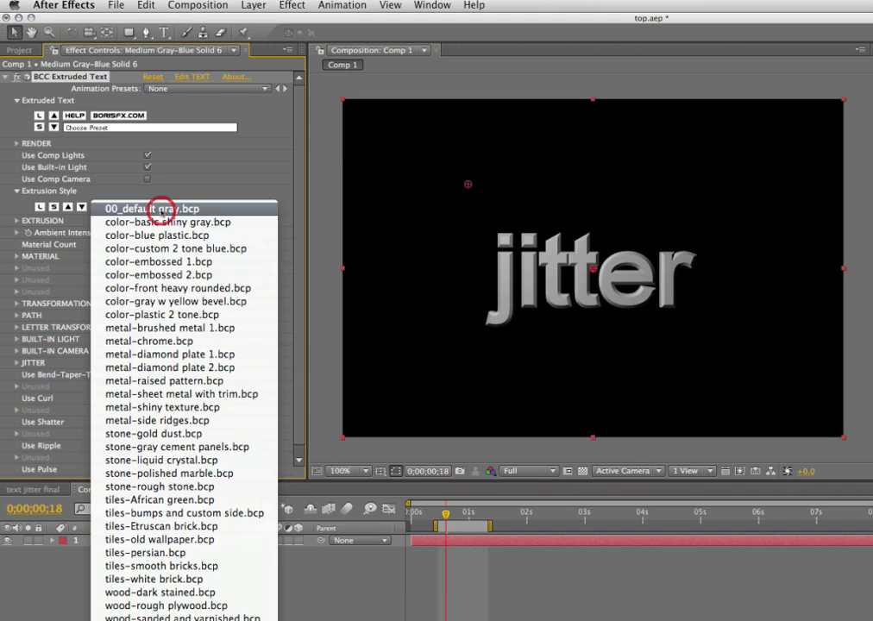
pyautogui.click(162, 290)
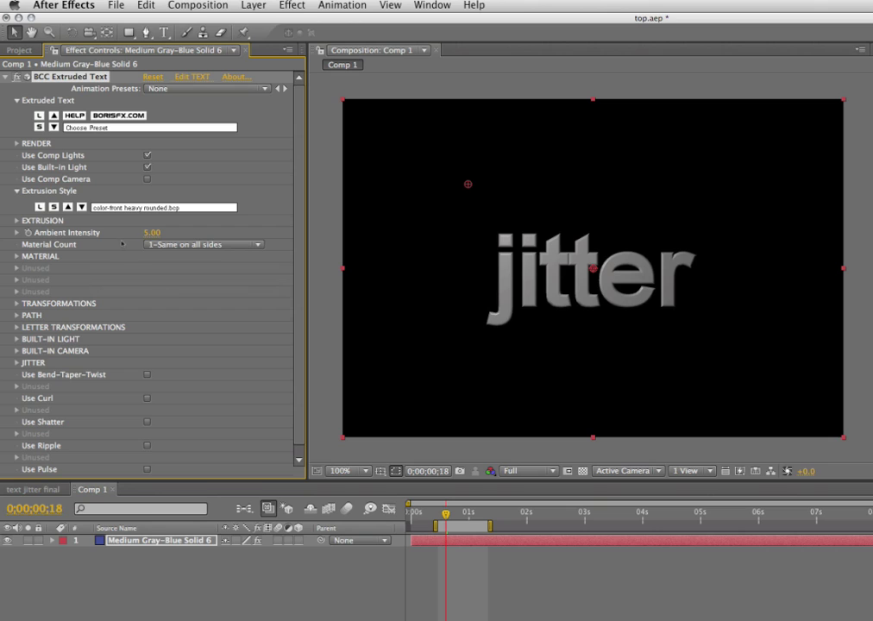
pyautogui.click(18, 304)
pyautogui.scroll(-2, 17, 284)
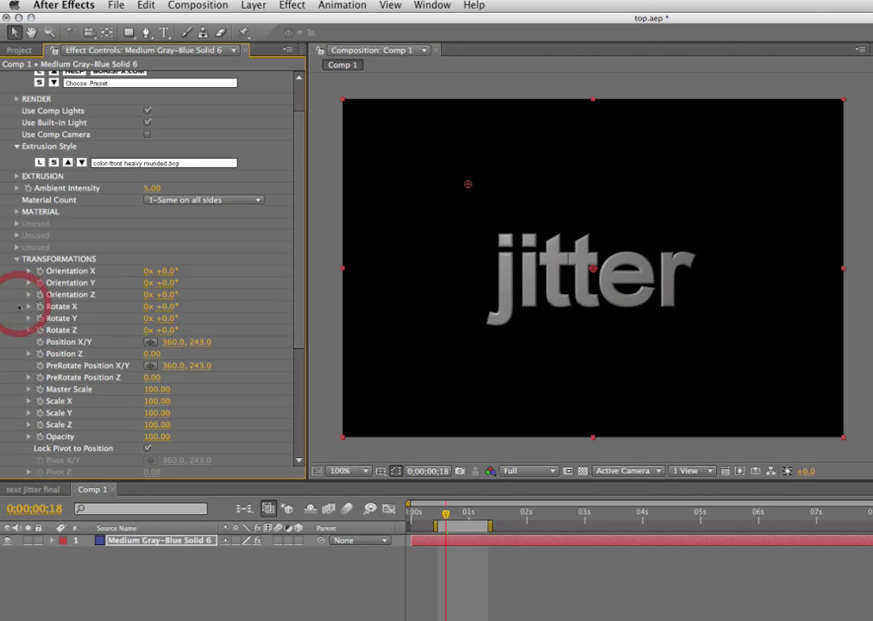
pyautogui.click(17, 260)
pyautogui.moveTo(467, 184); pyautogui.dragTo(614, 300)
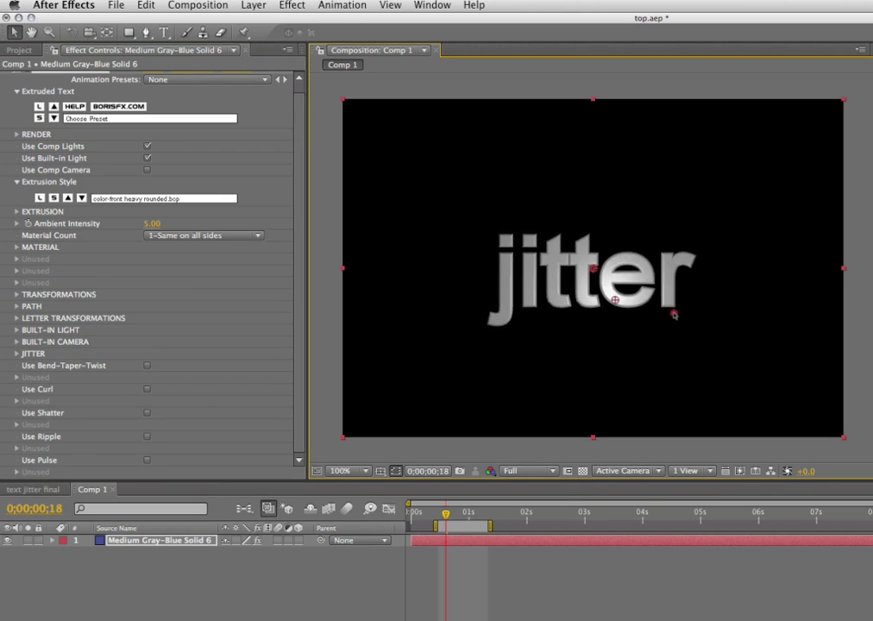
pyautogui.moveTo(674, 313); pyautogui.dragTo(574, 261)
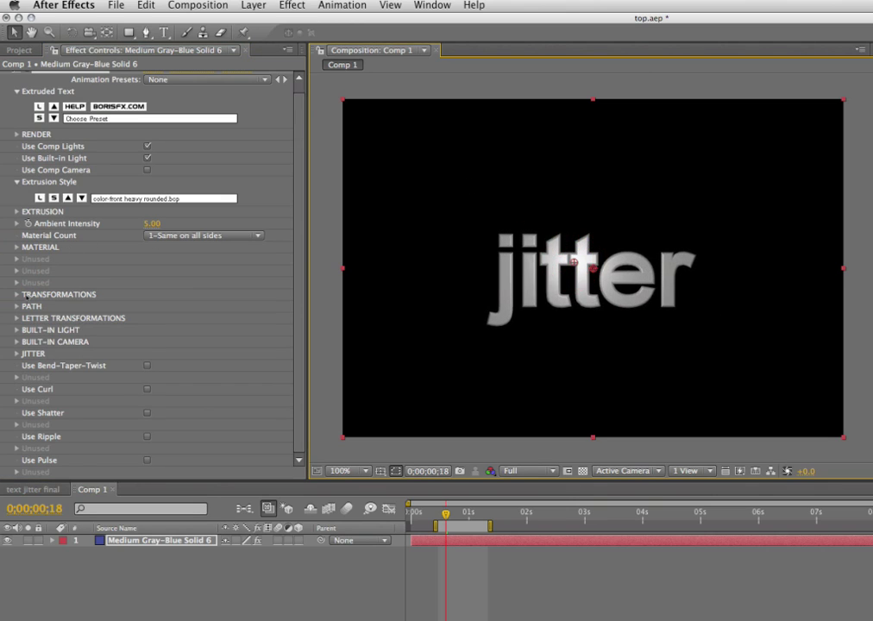
# - Set the text's Orientation Y to 17° and move the built-in light to just beyond the letter r
pyautogui.click(17, 294)
pyautogui.scroll(-1, 26, 284)
pyautogui.moveTo(163, 283); pyautogui.dragTo(182, 282)
pyautogui.click(574, 261)
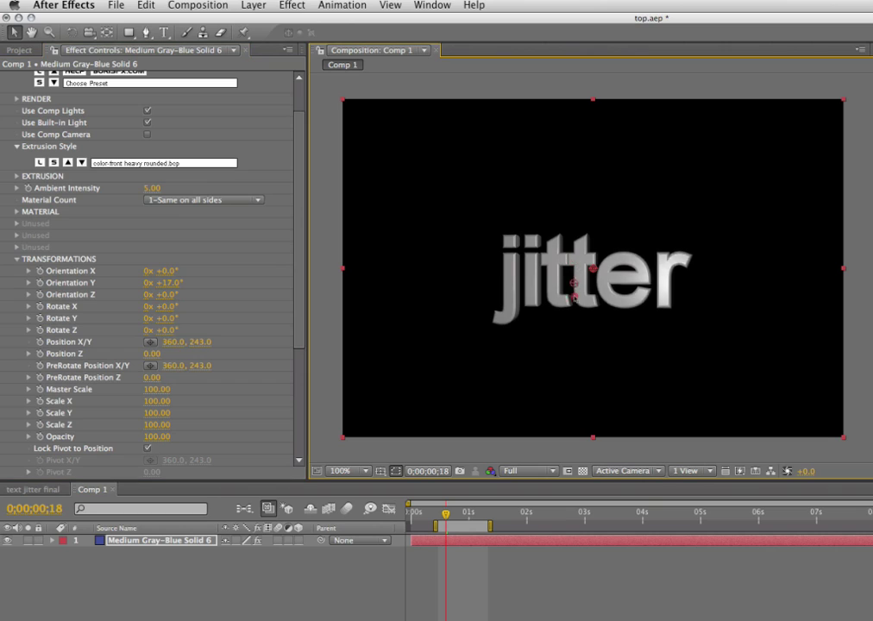
pyautogui.click(697, 285)
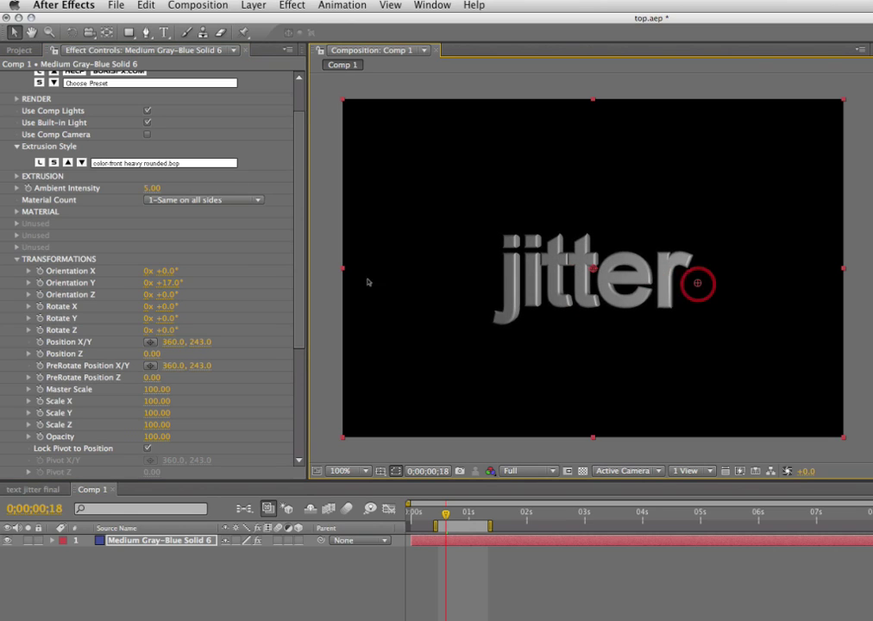
pyautogui.click(17, 259)
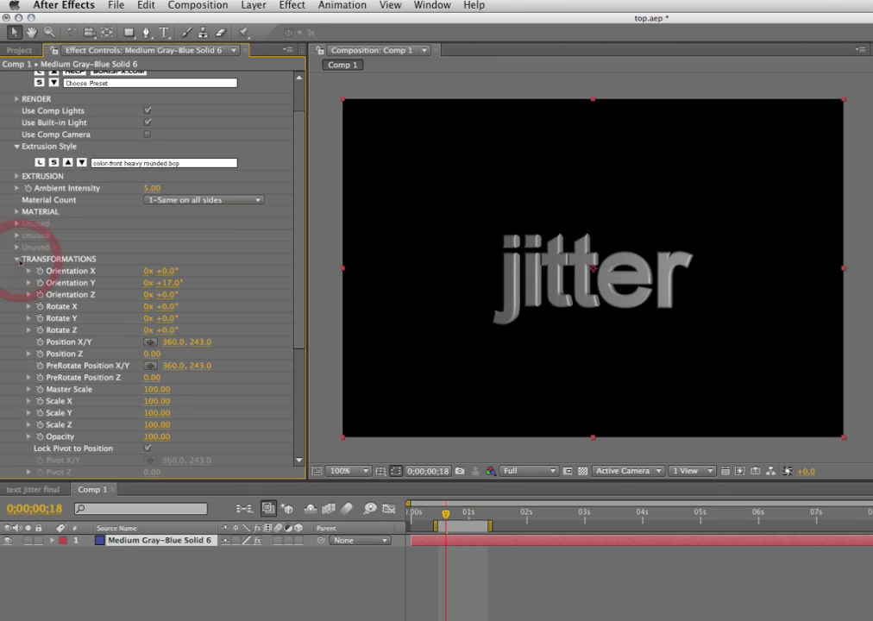
# - Set the letter Tracking to 10 in the letter transformations
pyautogui.click(19, 322)
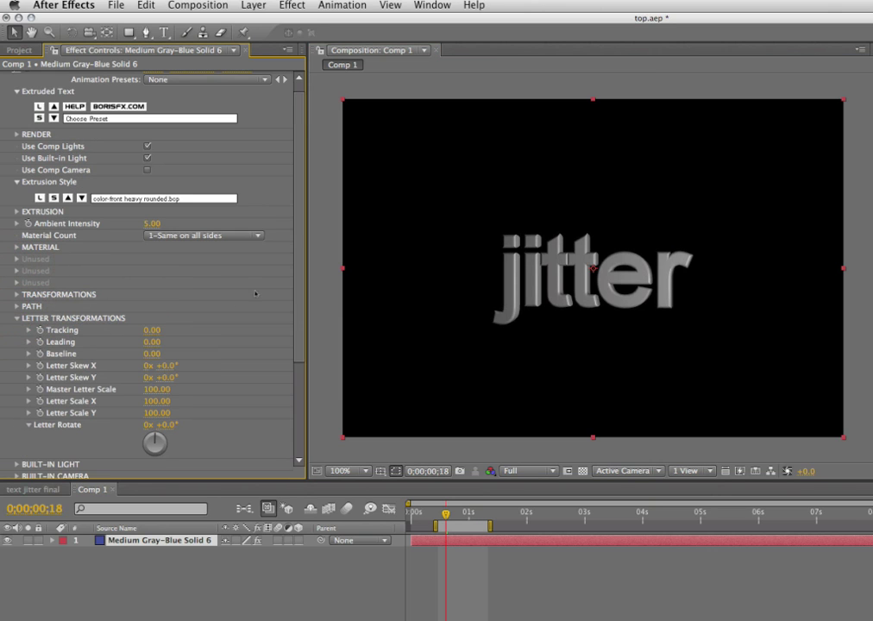
pyautogui.moveTo(299, 319); pyautogui.dragTo(293, 376)
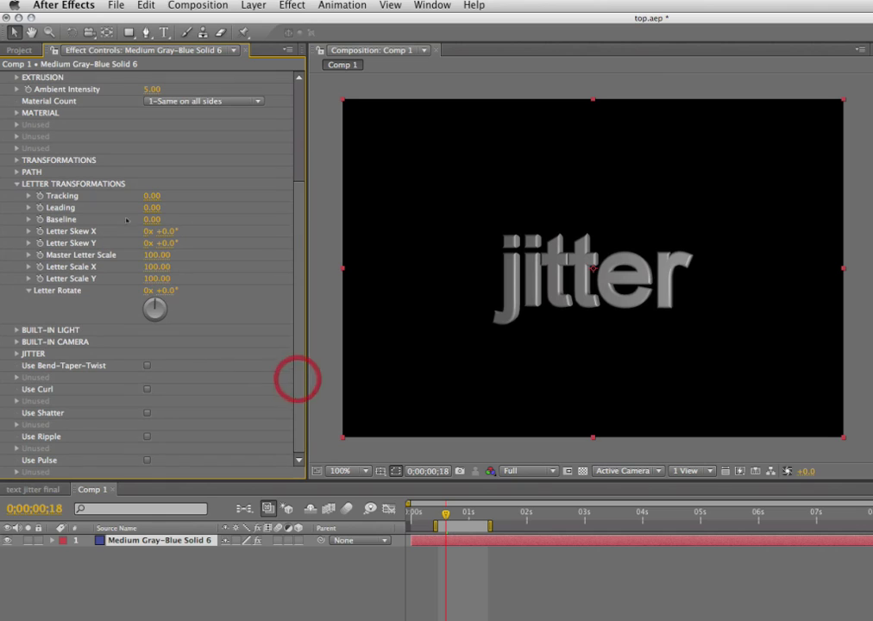
pyautogui.moveTo(155, 196); pyautogui.dragTo(162, 197)
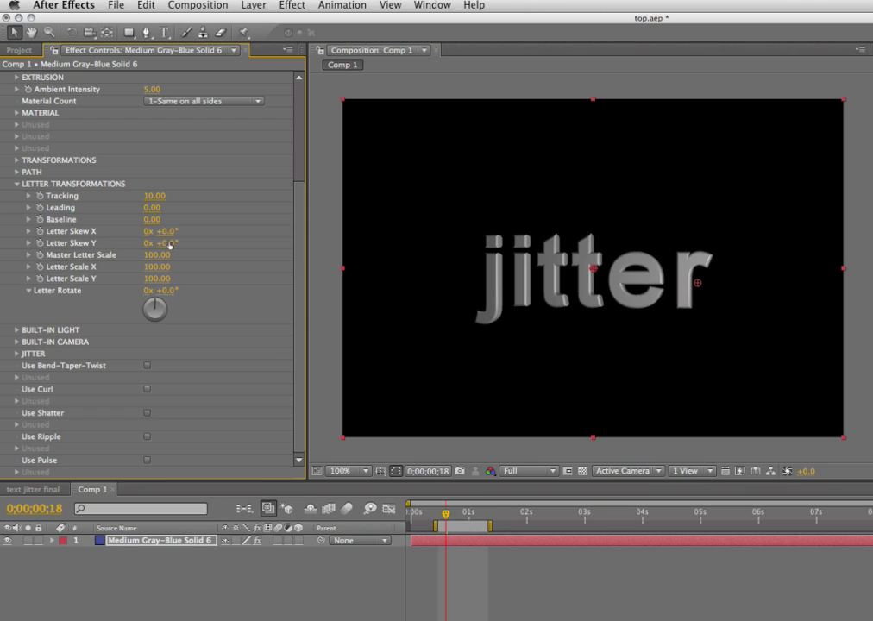
# - Try adjusting Letter Skew Y and undo the trial changes to the letter transformations
pyautogui.moveTo(170, 245); pyautogui.dragTo(182, 267)
pyautogui.hotkey('ctrl', 'z')
pyautogui.hotkey('ctrl', 'z')
pyautogui.hotkey('ctrl', 'z')
pyautogui.click(16, 185)
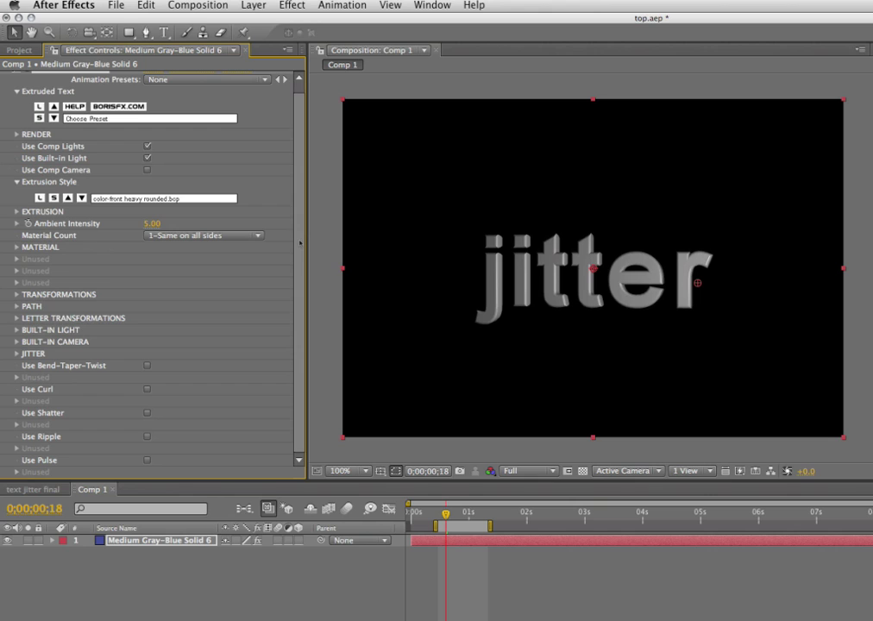
pyautogui.click(288, 283)
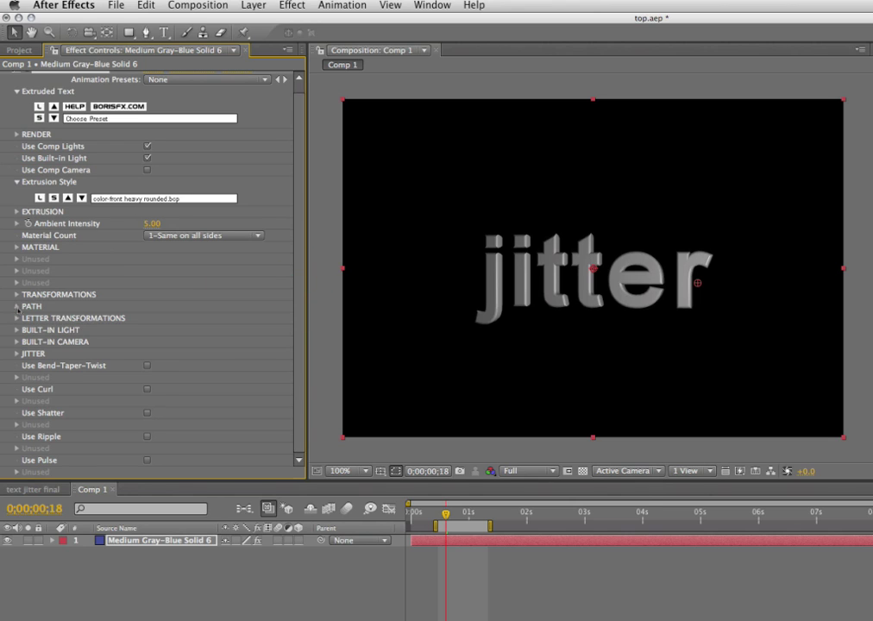
pyautogui.click(16, 307)
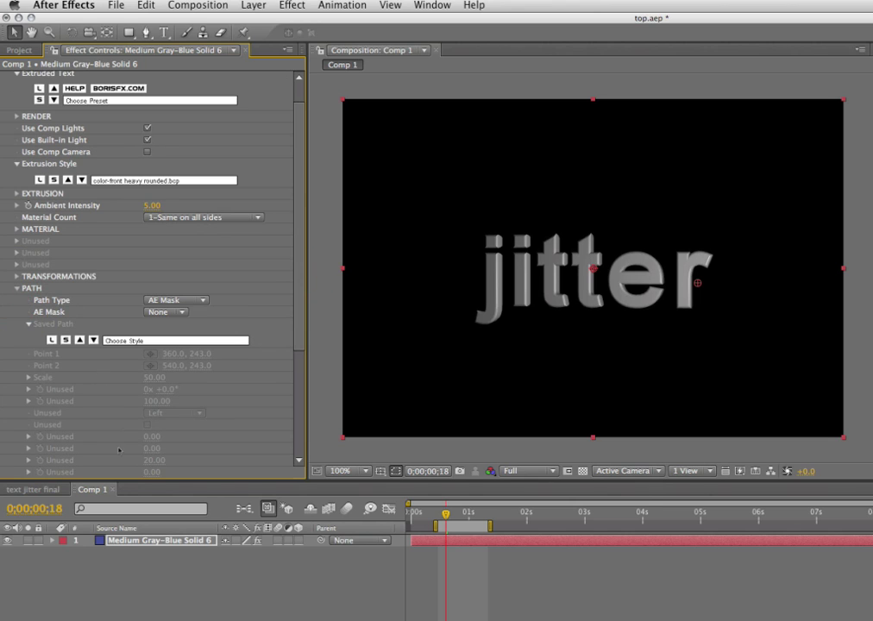
pyautogui.click(17, 289)
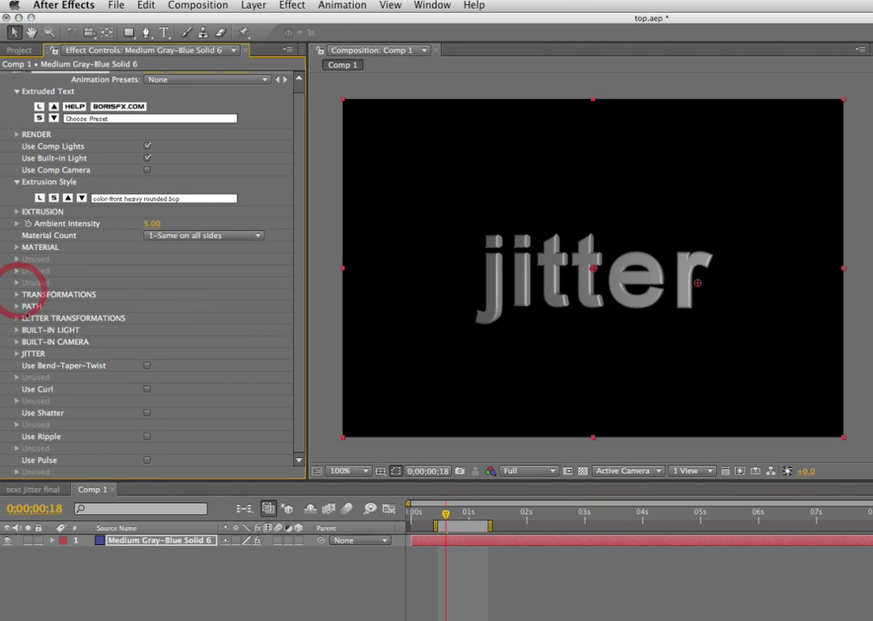
# - Set Jitter Position Y to 29 and preview the animation
pyautogui.click(17, 354)
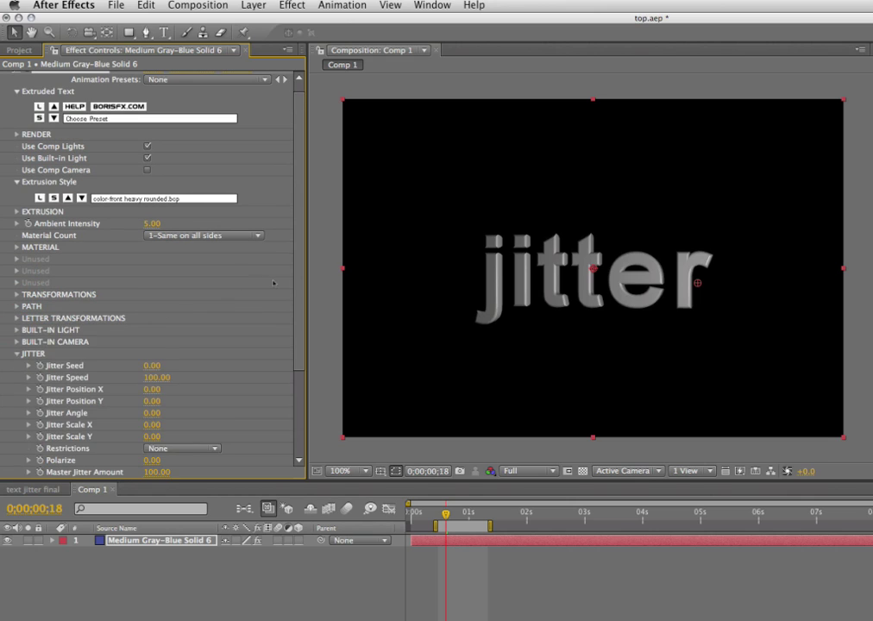
pyautogui.scroll(-5, 288, 280)
pyautogui.click(278, 402)
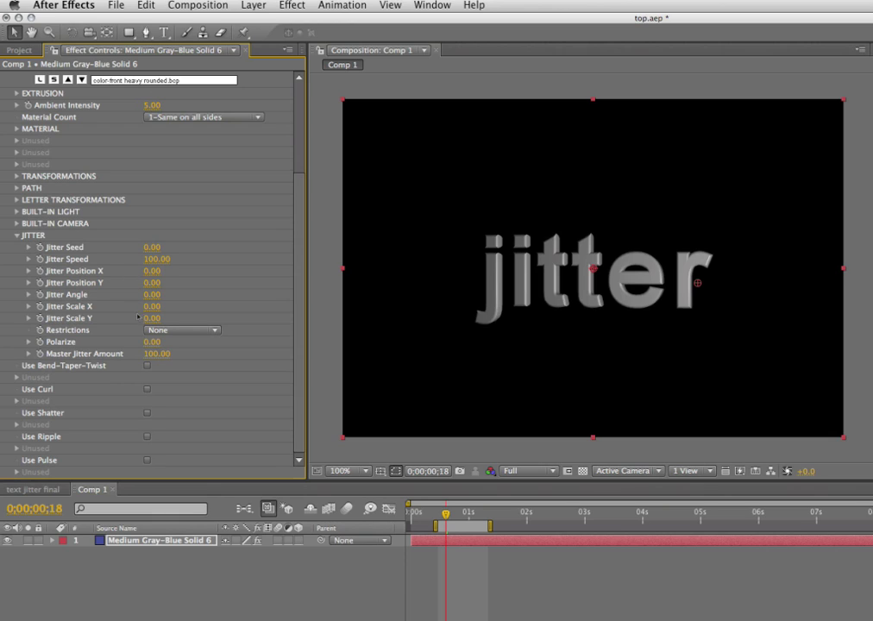
pyautogui.moveTo(152, 283); pyautogui.dragTo(172, 283)
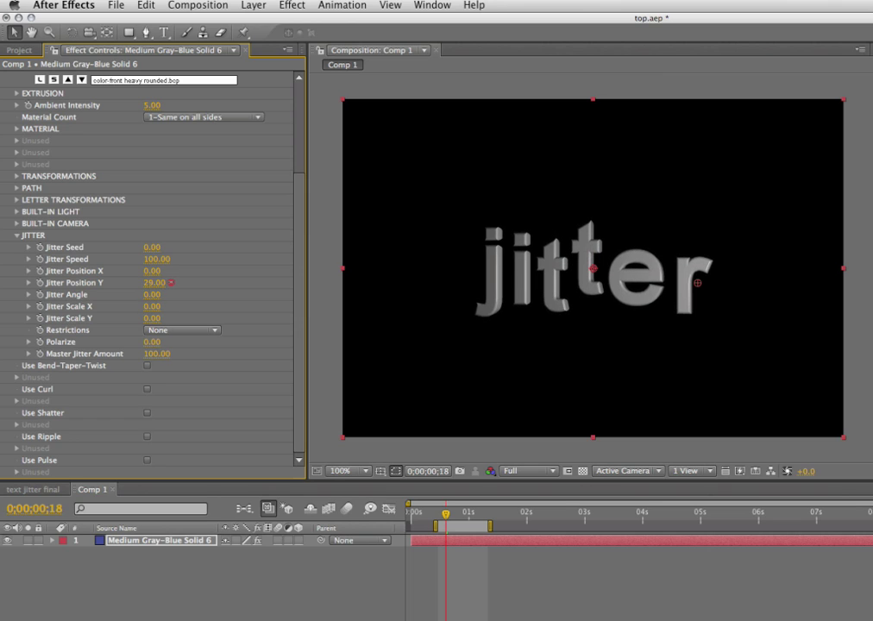
pyautogui.press('space')
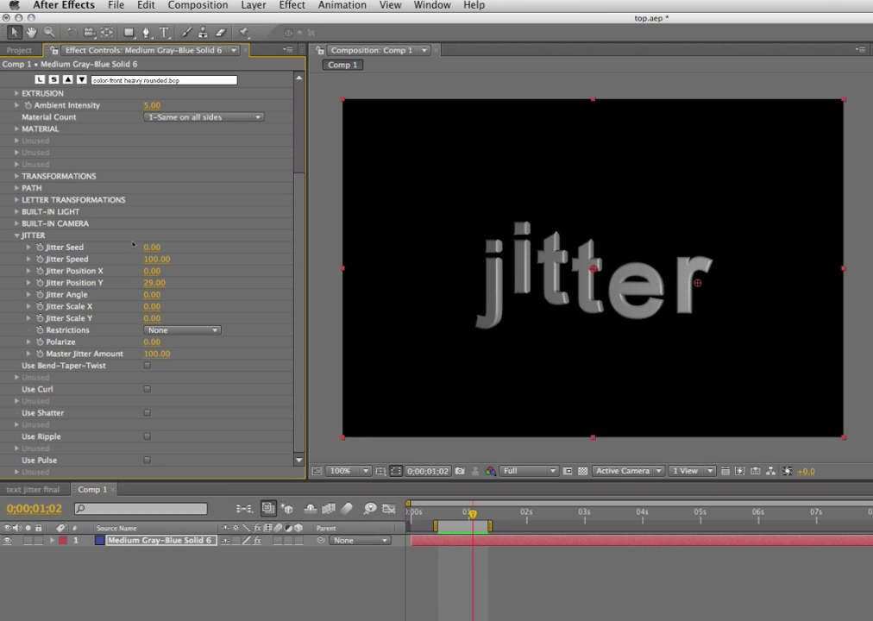
# - Set the Jitter Seed to 32 and preview the changed motion
pyautogui.moveTo(155, 251); pyautogui.dragTo(177, 248)
pyautogui.press('space')
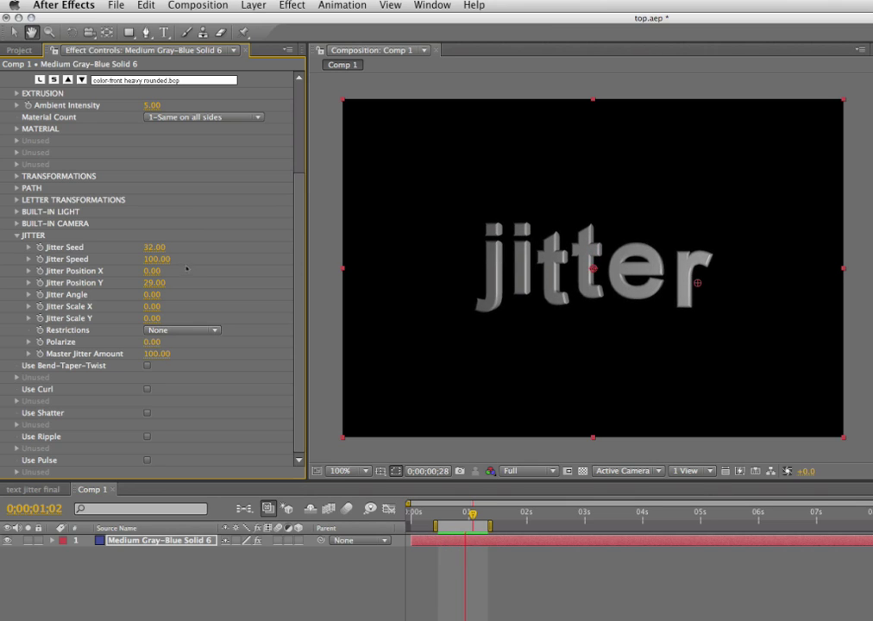
pyautogui.press('space')
# - Set the Jitter Speed to 53 and preview the slower motion
pyautogui.moveTo(167, 265); pyautogui.dragTo(131, 259)
pyautogui.press('space')
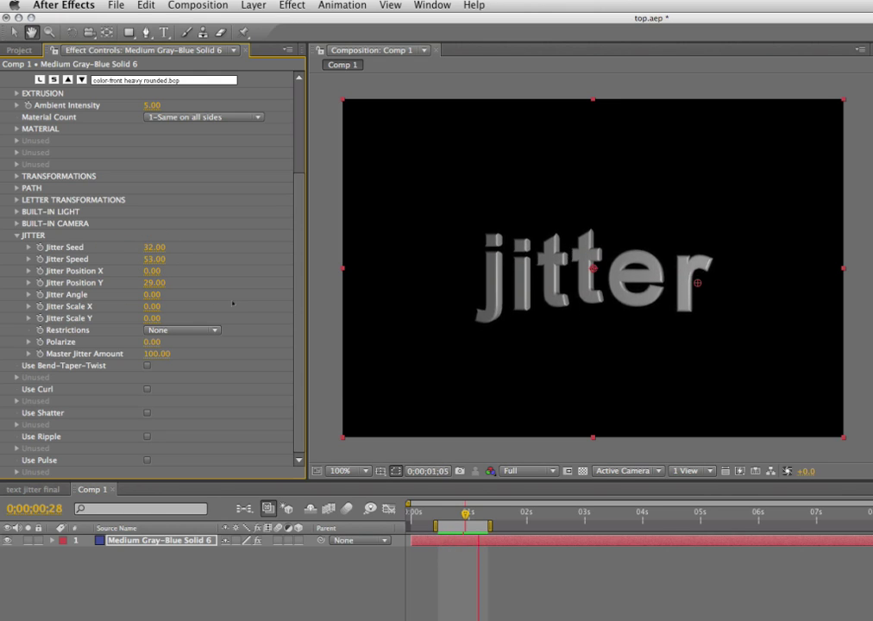
pyautogui.press('space')
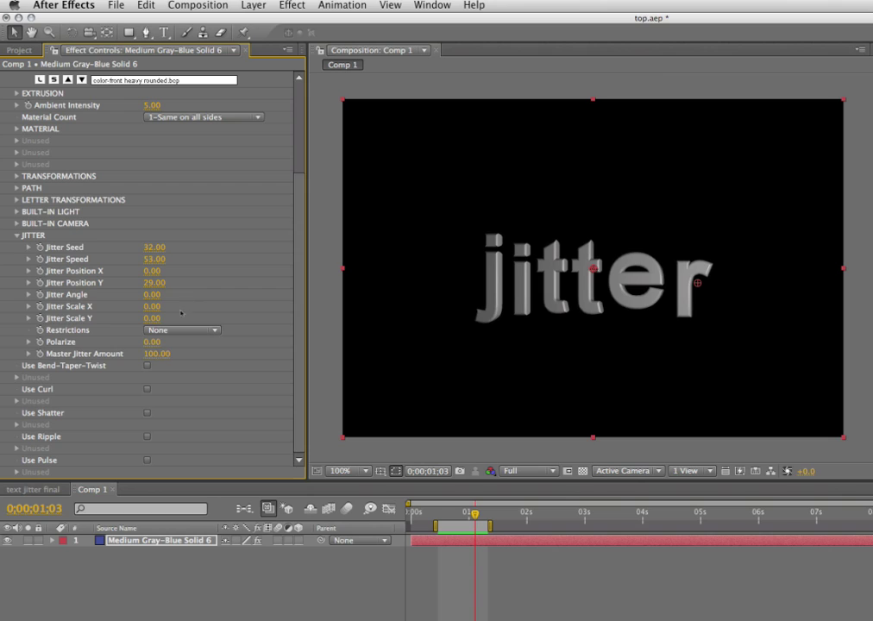
# - Set the jitter Restrictions to Negative Only and preview the animation
pyautogui.click(169, 334)
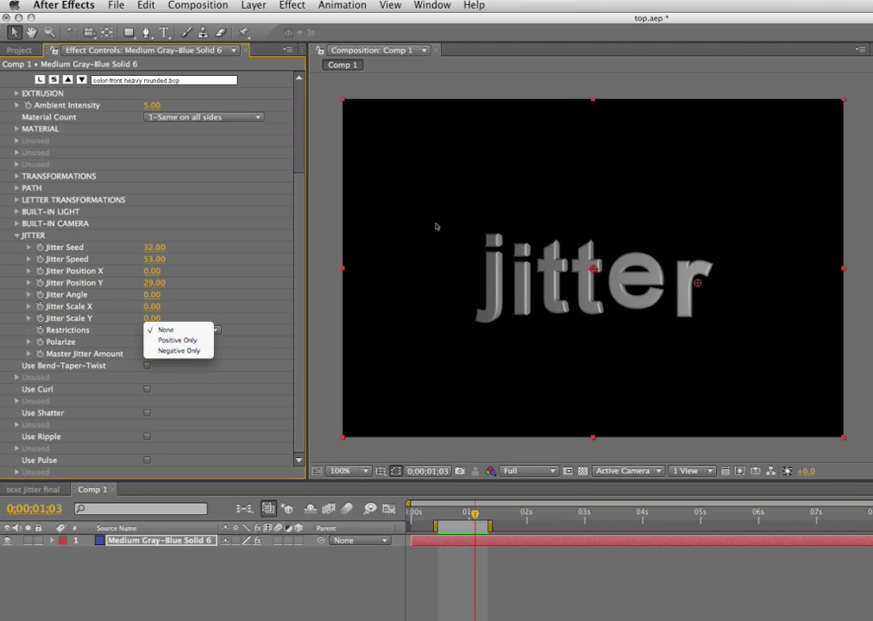
pyautogui.click(179, 350)
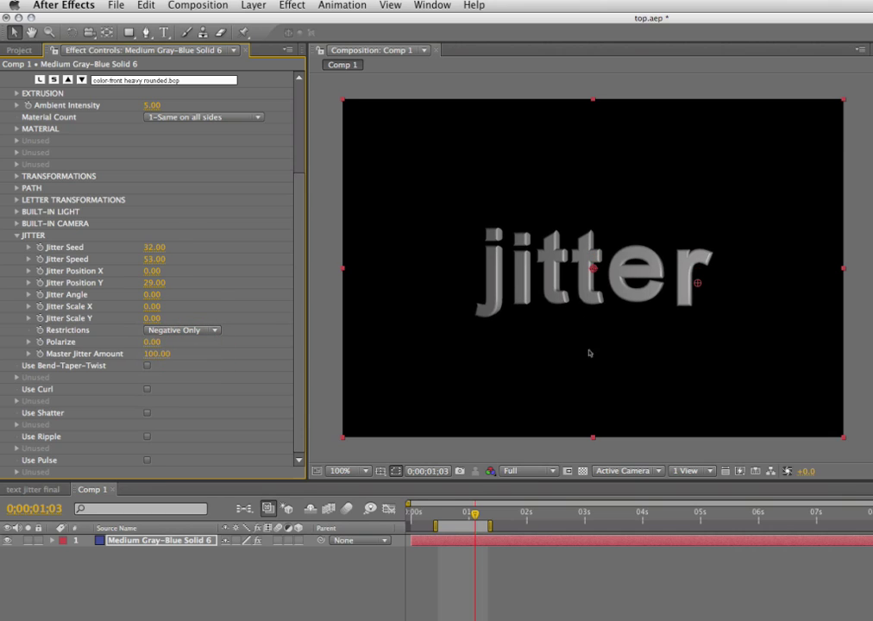
pyautogui.press('KP_0')
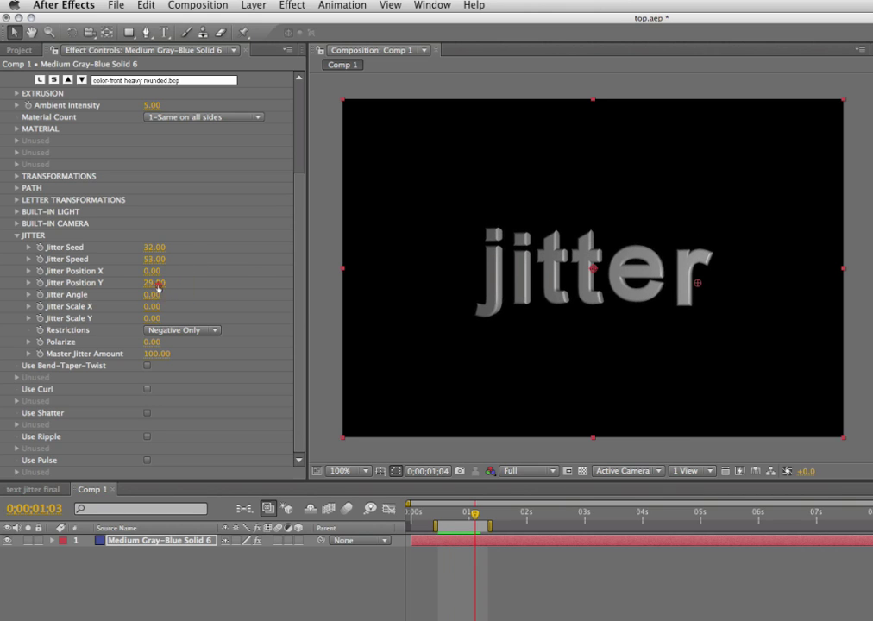
# - Try a Jitter Position Y of 100, preview it, and undo the change
pyautogui.moveTo(157, 285); pyautogui.dragTo(219, 282)
pyautogui.press('KP_0')
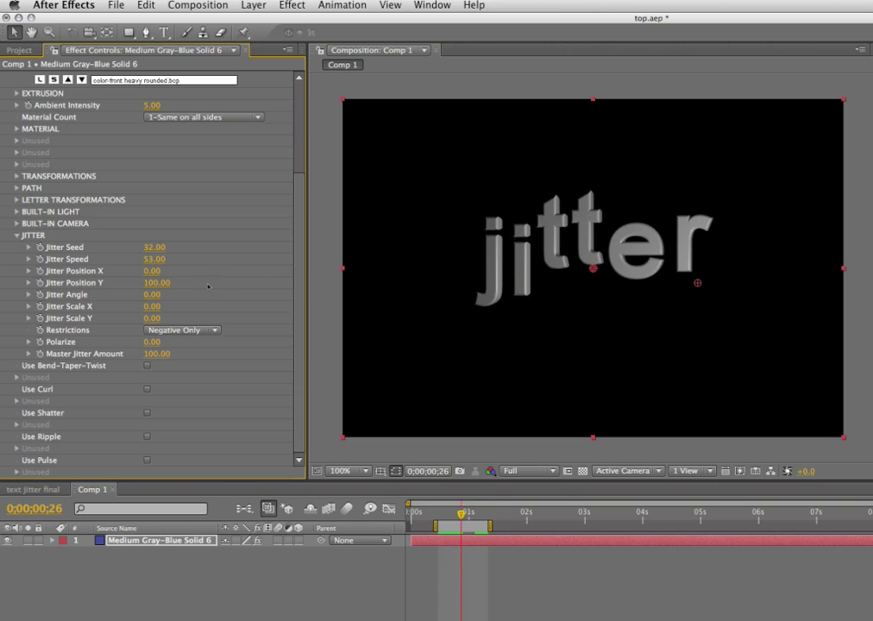
pyautogui.press('super+z')
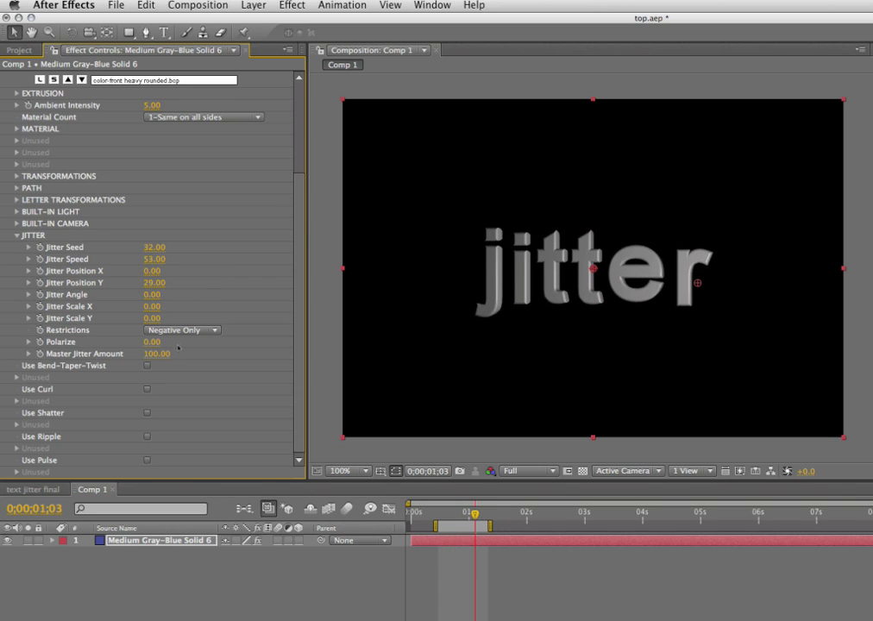
# - Set the jitter Restrictions to Positive Only and preview the animation
pyautogui.click(178, 330)
pyautogui.click(185, 320)
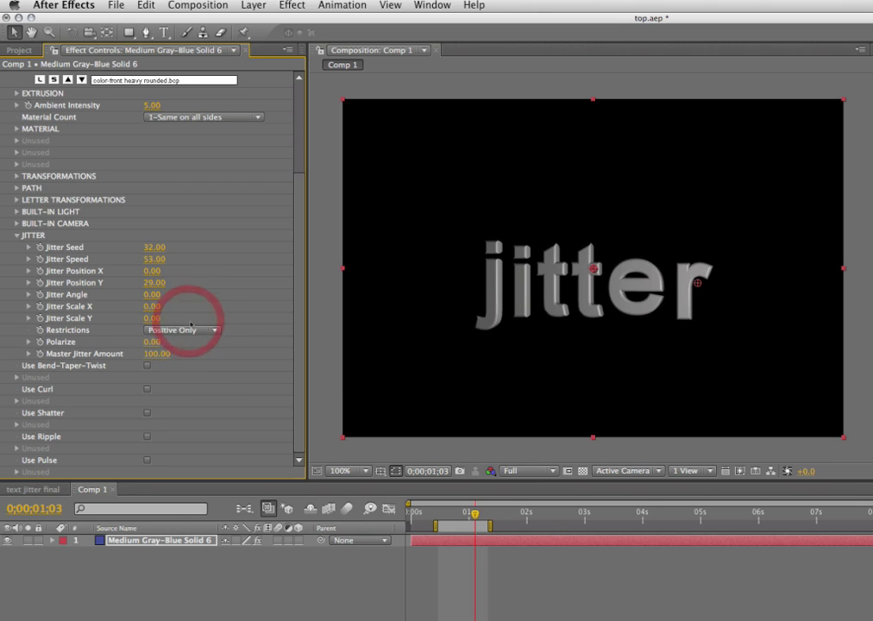
pyautogui.press('KP_0')
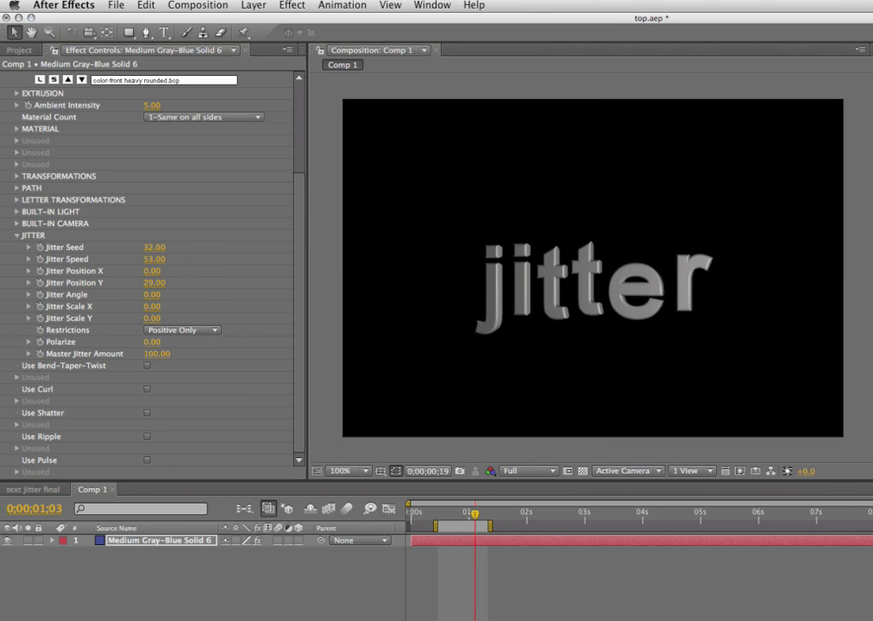
# - Set the jitter Restrictions to None
pyautogui.click(219, 328)
pyautogui.click(195, 331)
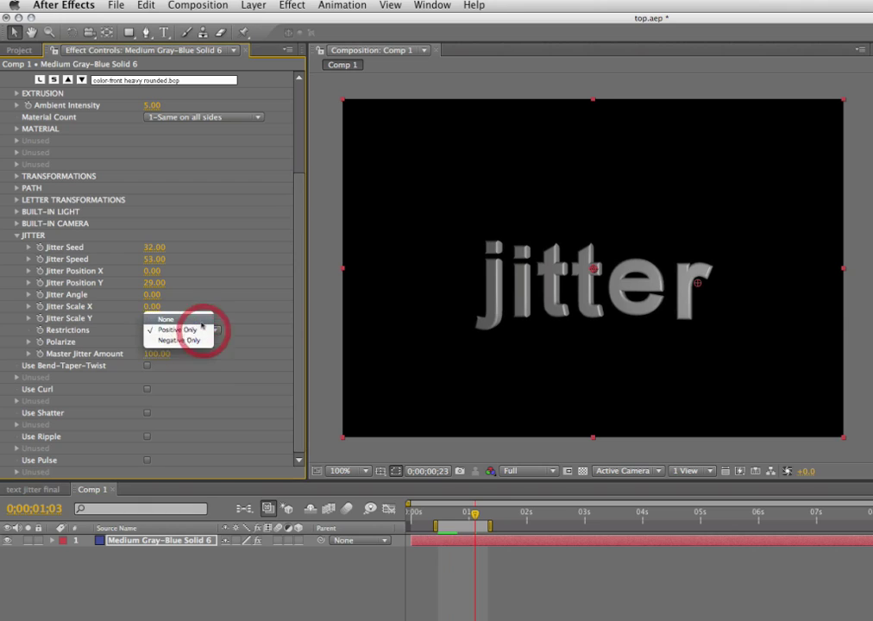
pyautogui.click(198, 318)
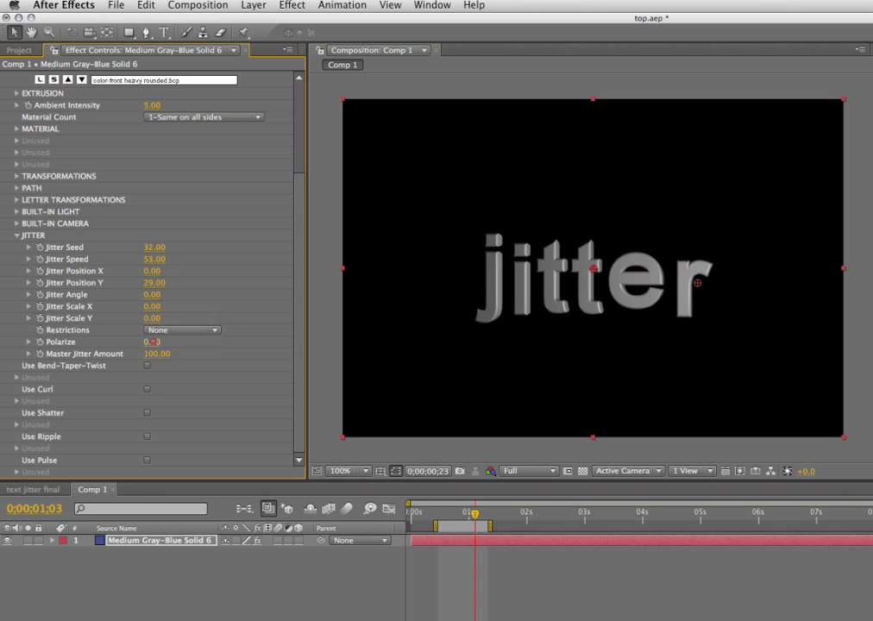
# - Try Polarize values of 100 and -100 for the jitter and preview the animation with each
pyautogui.click(153, 343)
pyautogui.click(138, 344)
pyautogui.moveTo(148, 345); pyautogui.dragTo(577, 338)
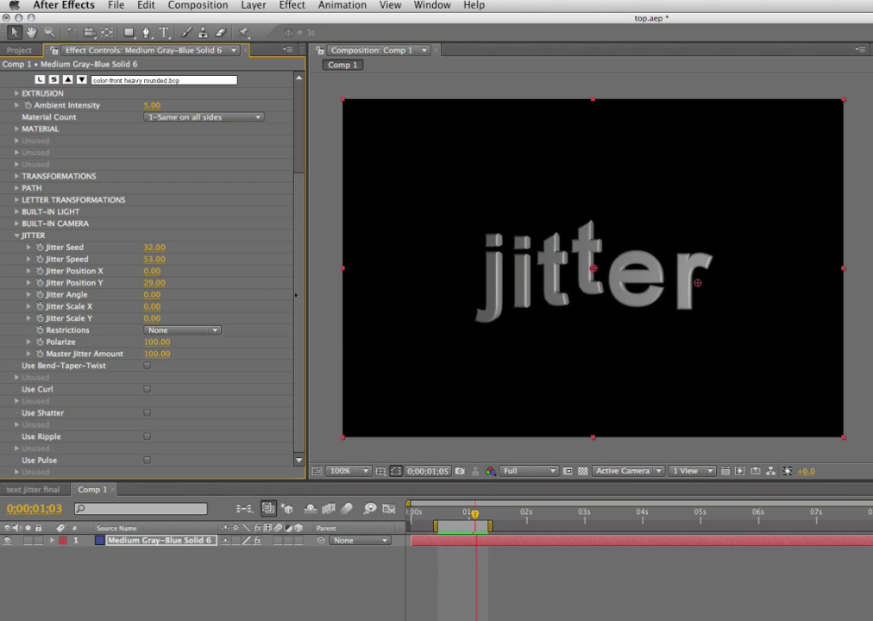
pyautogui.moveTo(155, 345); pyautogui.dragTo(11, 342)
pyautogui.press('space')
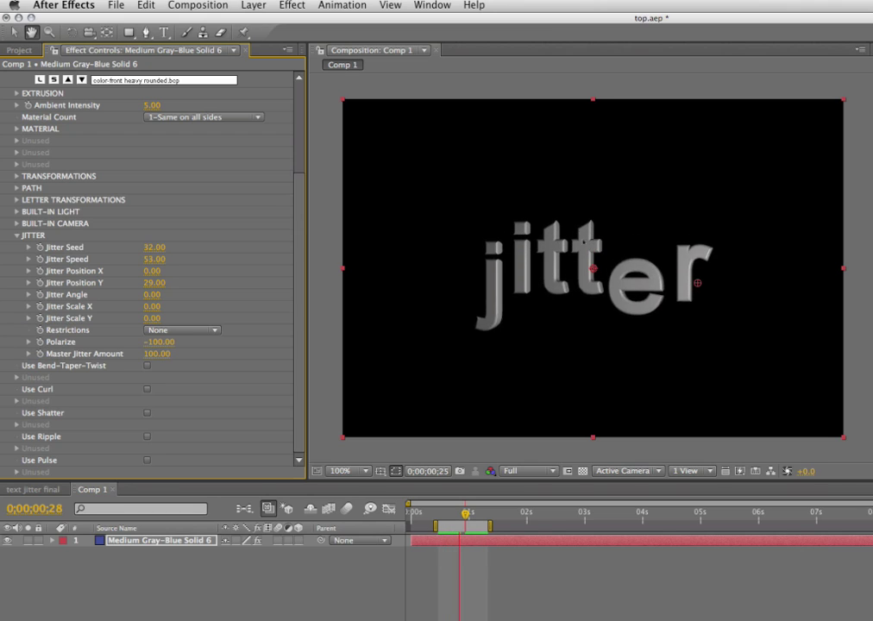
# - Set Polarize to 0 and preview the jitter animation
pyautogui.moveTo(161, 342); pyautogui.dragTo(190, 343)
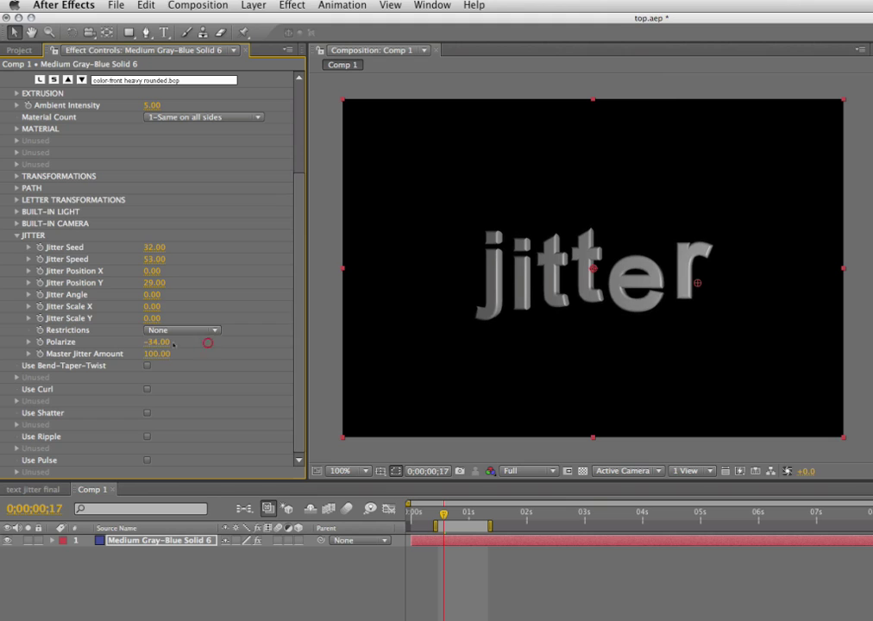
pyautogui.click(172, 343)
pyautogui.write('0')
pyautogui.press('Return')
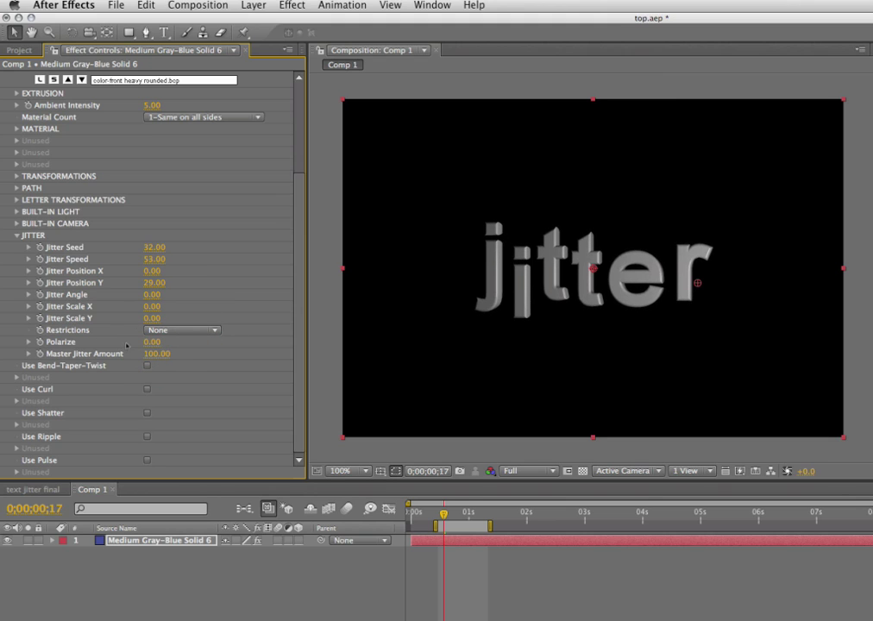
pyautogui.press('space')
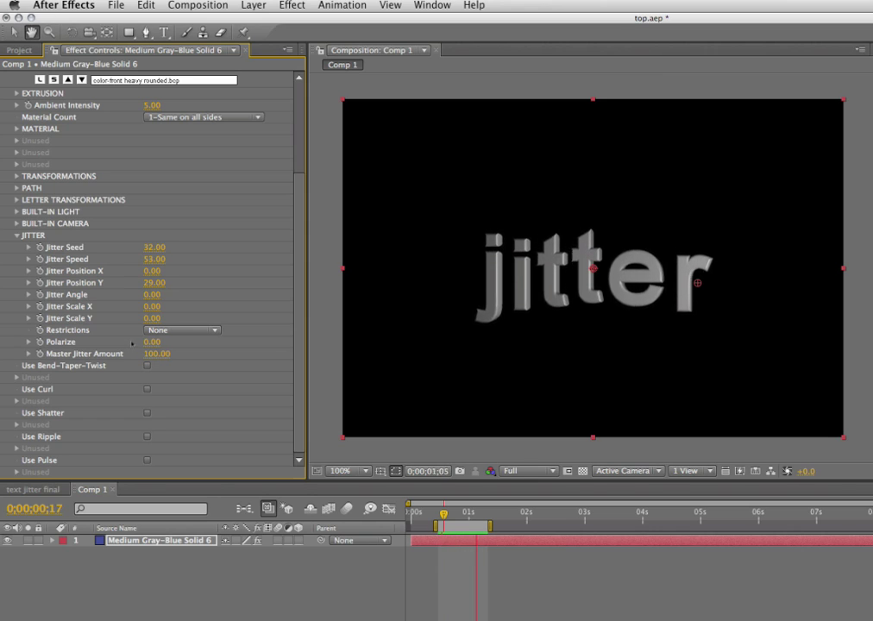
pyautogui.press('space')
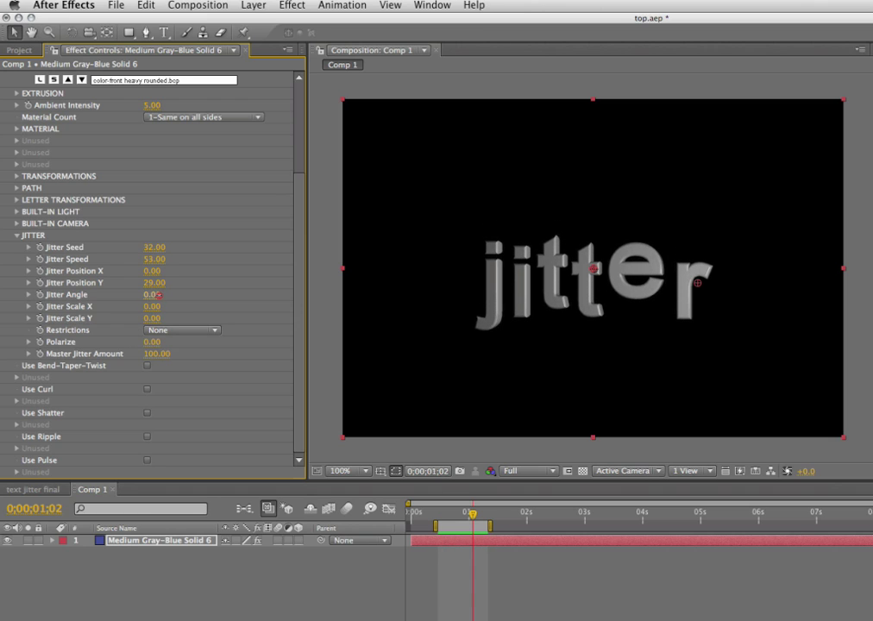
# - Set the Jitter Angle to 11 and Jitter Scale Y to 36, and preview the animation
pyautogui.moveTo(158, 295); pyautogui.dragTo(159, 318)
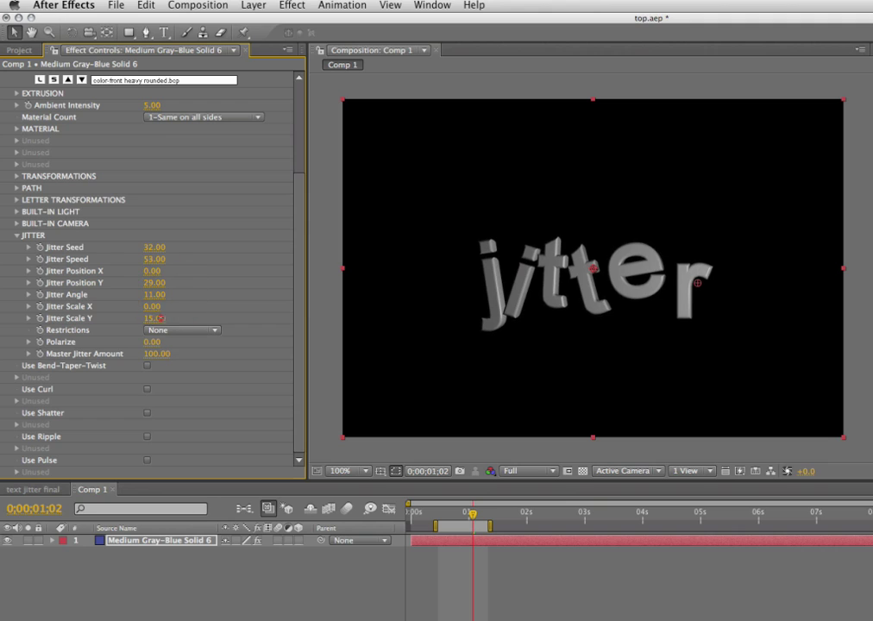
pyautogui.press('space')
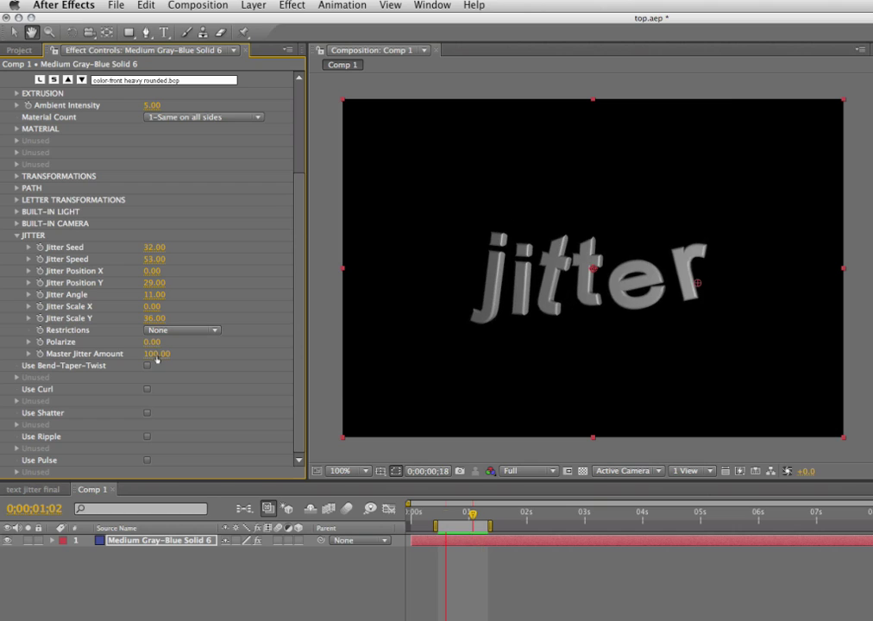
pyautogui.press('space')
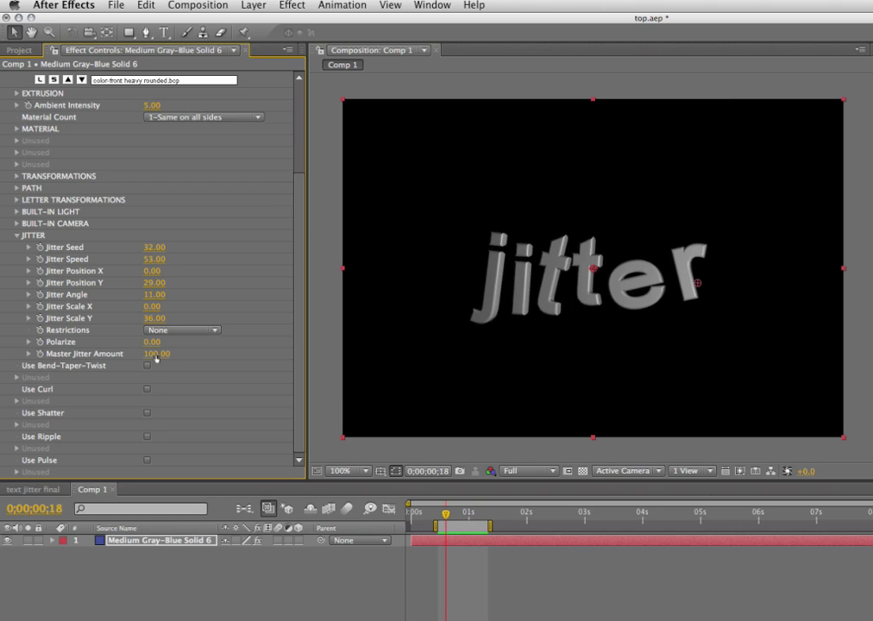
# - Try Master Jitter Amounts of 61, -1 and 491, previewing the animation with each
pyautogui.moveTo(155, 354); pyautogui.dragTo(143, 356)
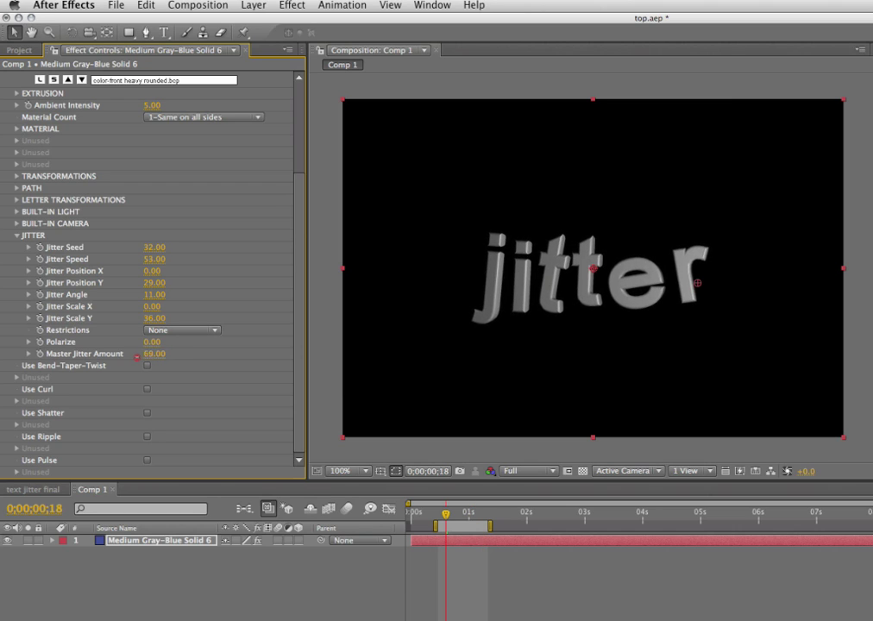
pyautogui.press('space')
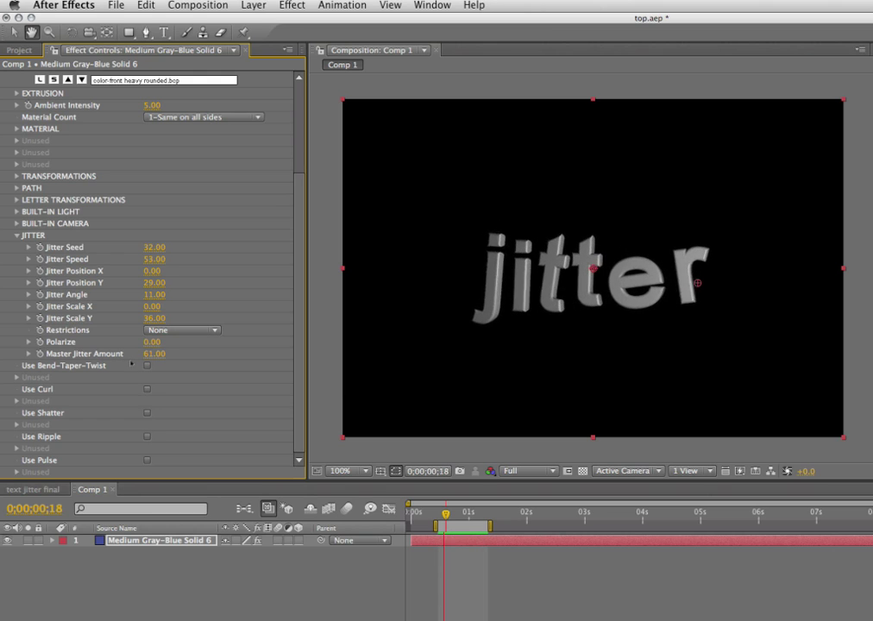
pyautogui.moveTo(148, 354); pyautogui.dragTo(112, 365)
pyautogui.press('space')
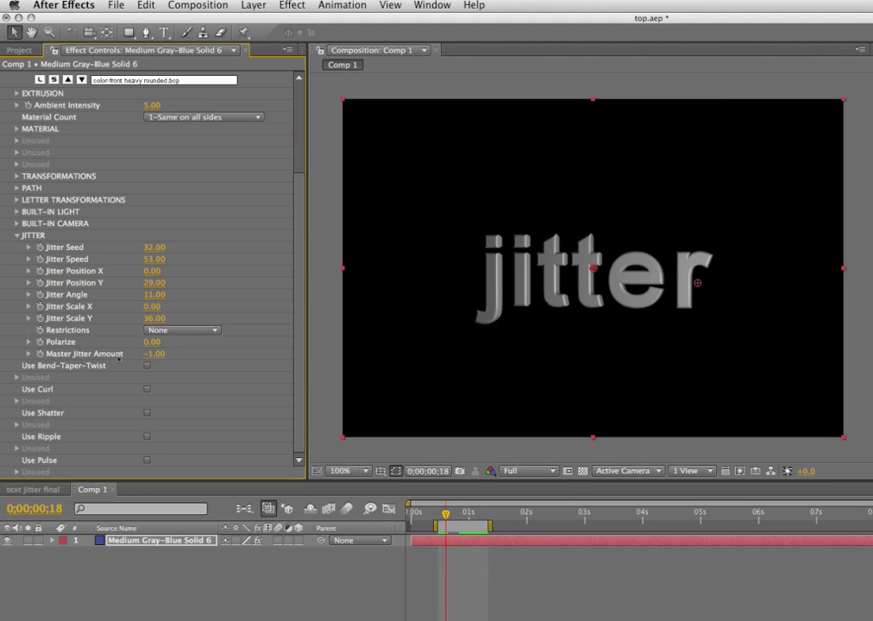
pyautogui.moveTo(147, 356); pyautogui.dragTo(493, 357)
pyautogui.press('space')
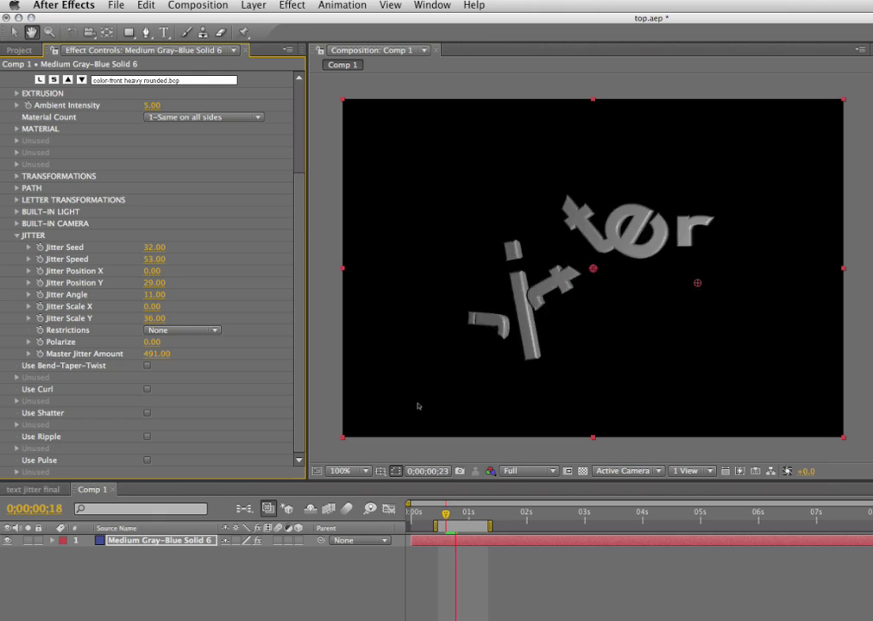
# - Set the Master Jitter Amount to 100
pyautogui.click(158, 356)
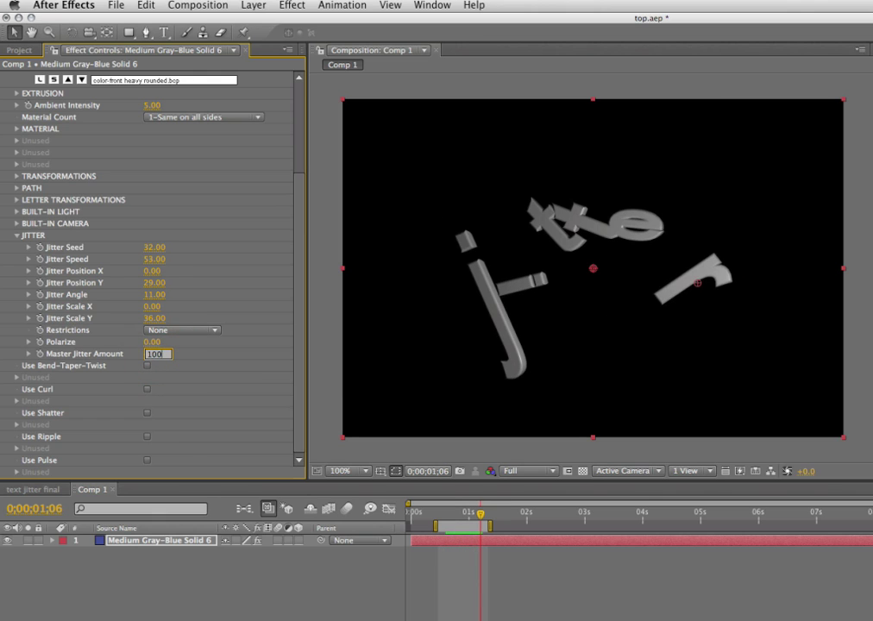
pyautogui.press('Return')
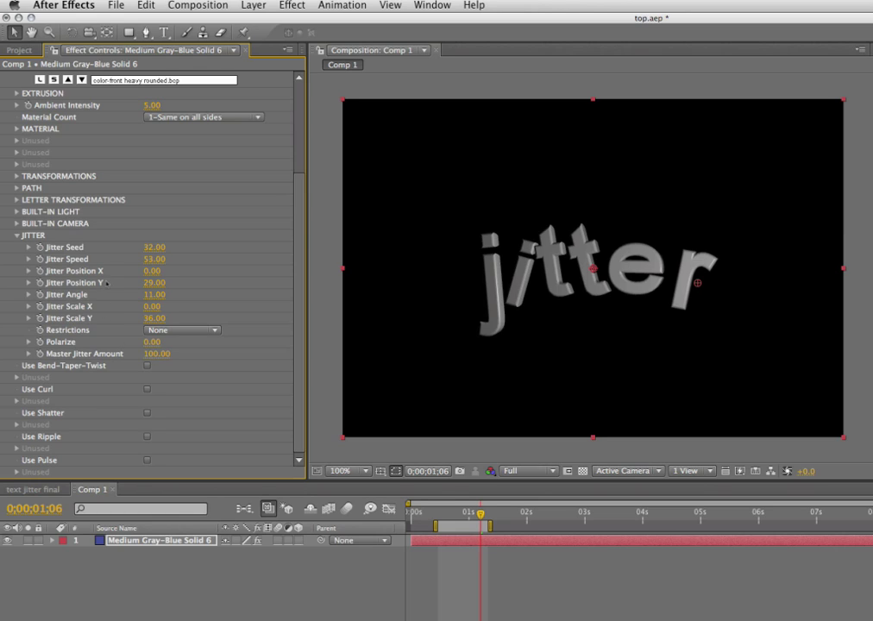
pyautogui.click(105, 359)
# - Open the "text jitter final" composition and scrub through its opening to the Camera 1 keyframe just after 3 seconds
pyautogui.click(34, 489)
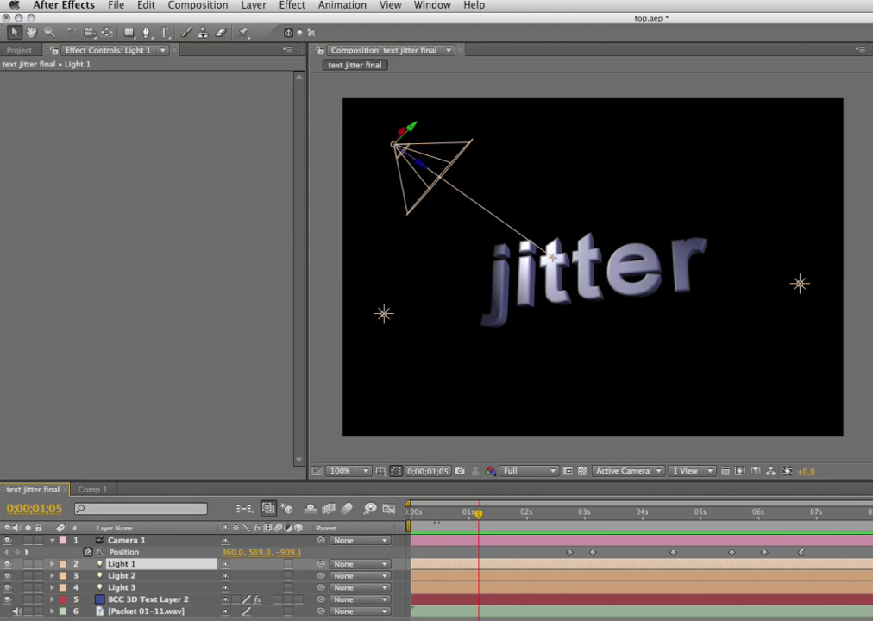
pyautogui.moveTo(440, 518); pyautogui.dragTo(469, 514)
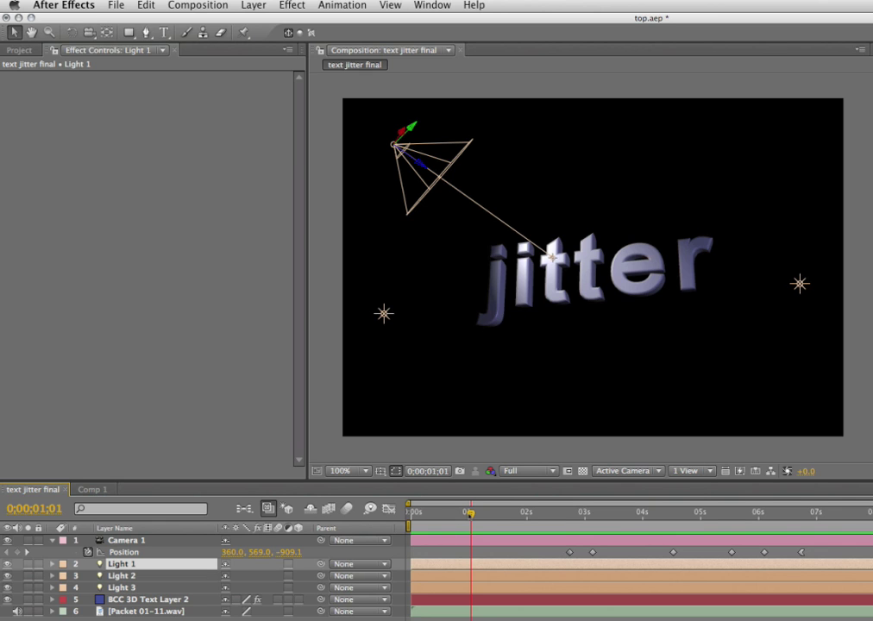
pyautogui.moveTo(470, 512); pyautogui.dragTo(592, 563)
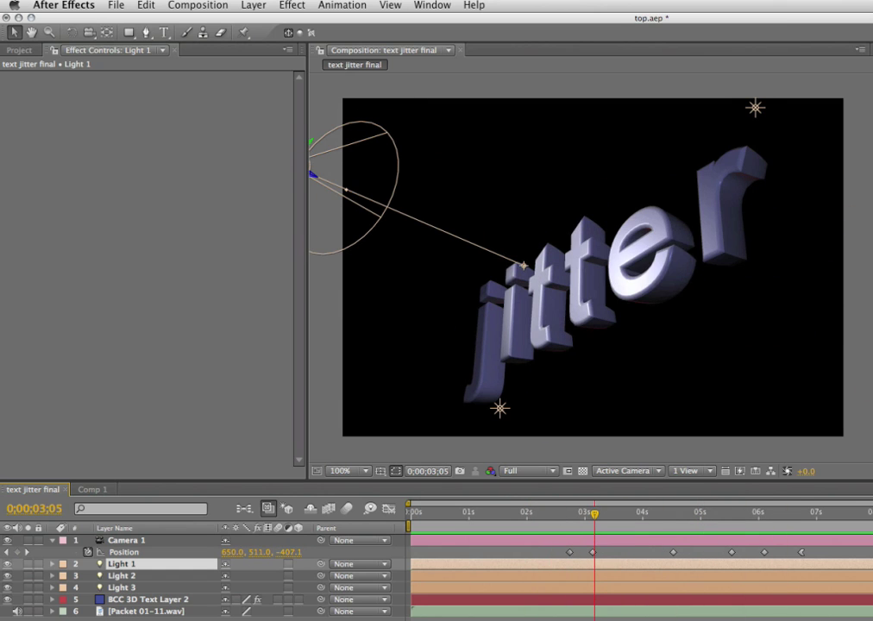
# - Play back the "text jitter final" composition to review the lit jittering text and camera moves
pyautogui.press('KP_0')
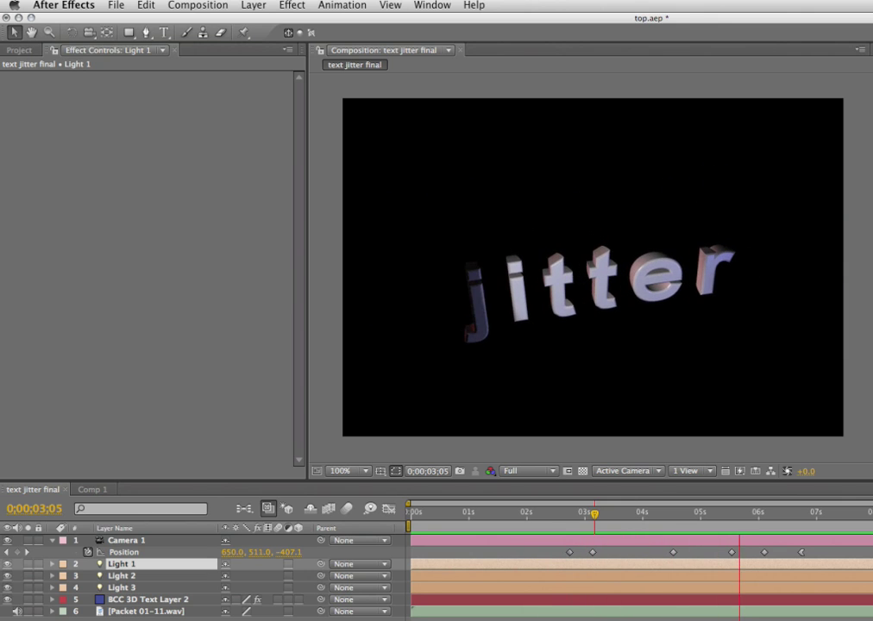
pyautogui.press('space')
pyautogui.press('space')
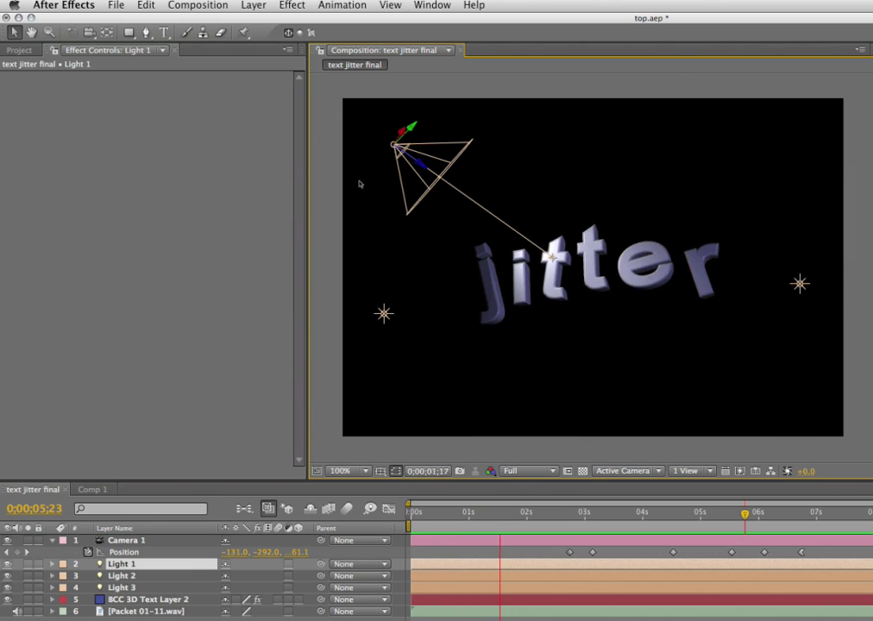
pyautogui.press('space')
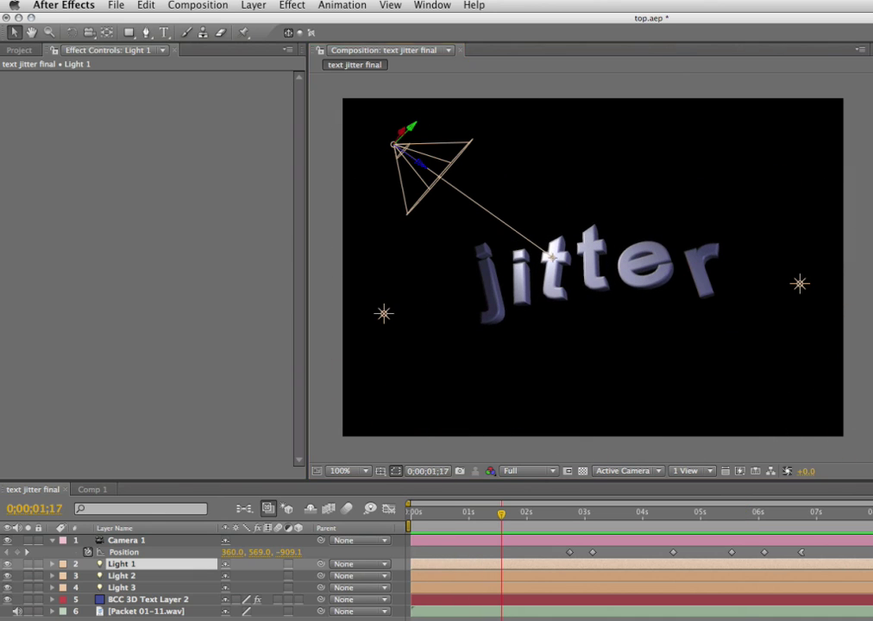
pyautogui.press('space')
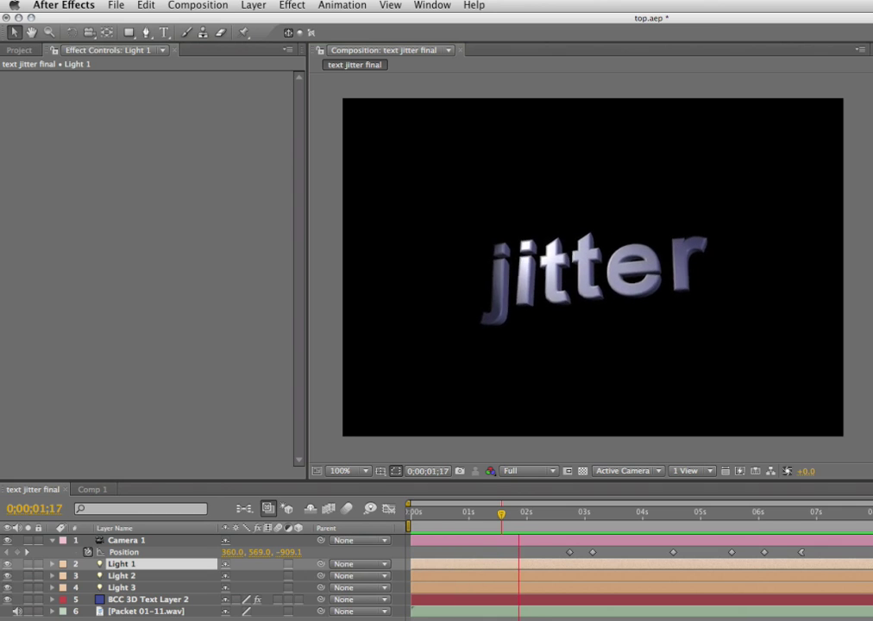